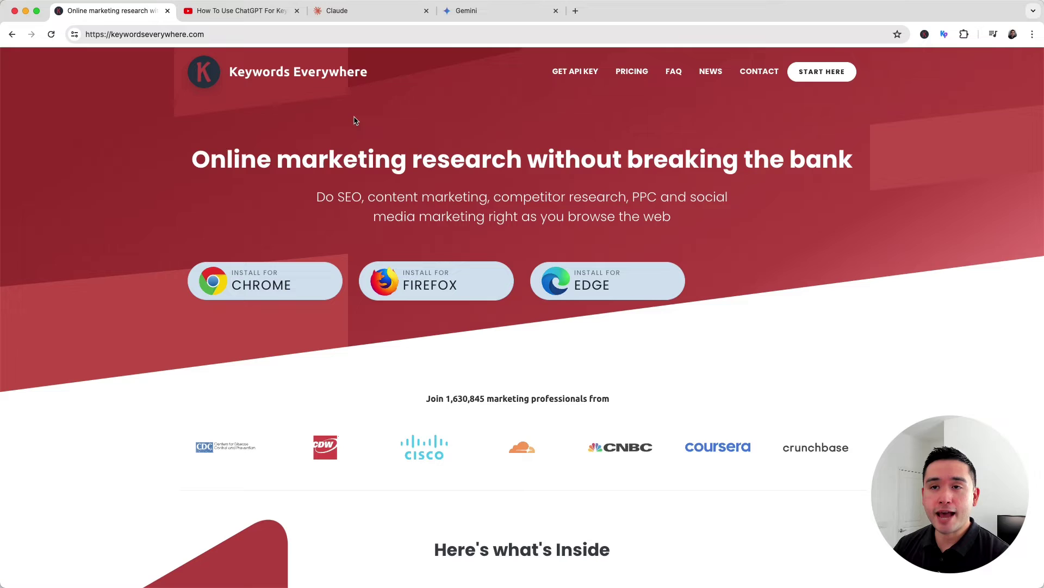
Switch to the YouTube video tab that will be summarized.
{"action": "left_click", "coordinate": [222, 18]}
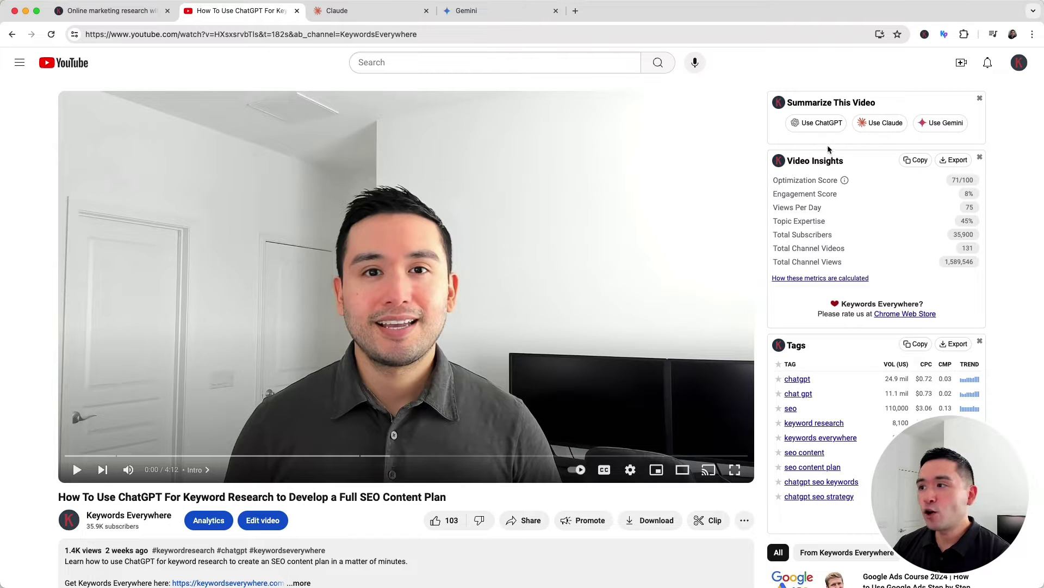
Send the video to ChatGPT, review its 10-bullet summary, then return to YouTube.
{"action": "left_click", "coordinate": [818, 124]}
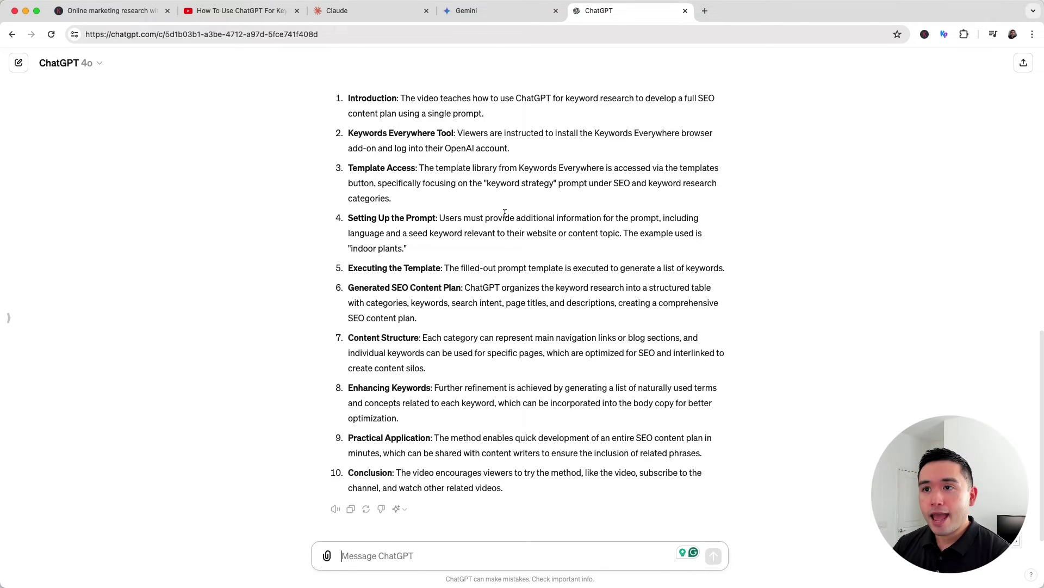
{"action": "scroll", "coordinate": [505, 214], "scroll_direction": "up", "scroll_amount": 5}
{"action": "scroll", "coordinate": [505, 214], "scroll_direction": "up", "scroll_amount": 5}
{"action": "scroll", "coordinate": [505, 214], "scroll_direction": "up", "scroll_amount": 5}
{"action": "scroll", "coordinate": [381, 117], "scroll_direction": "up", "scroll_amount": 3}
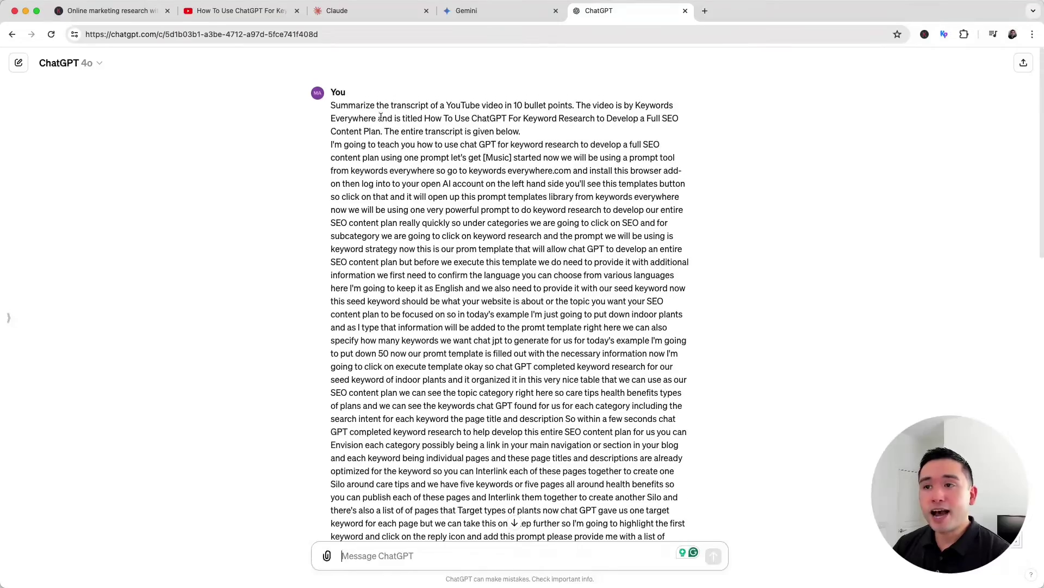
{"action": "scroll", "coordinate": [469, 245], "scroll_direction": "down", "scroll_amount": 3}
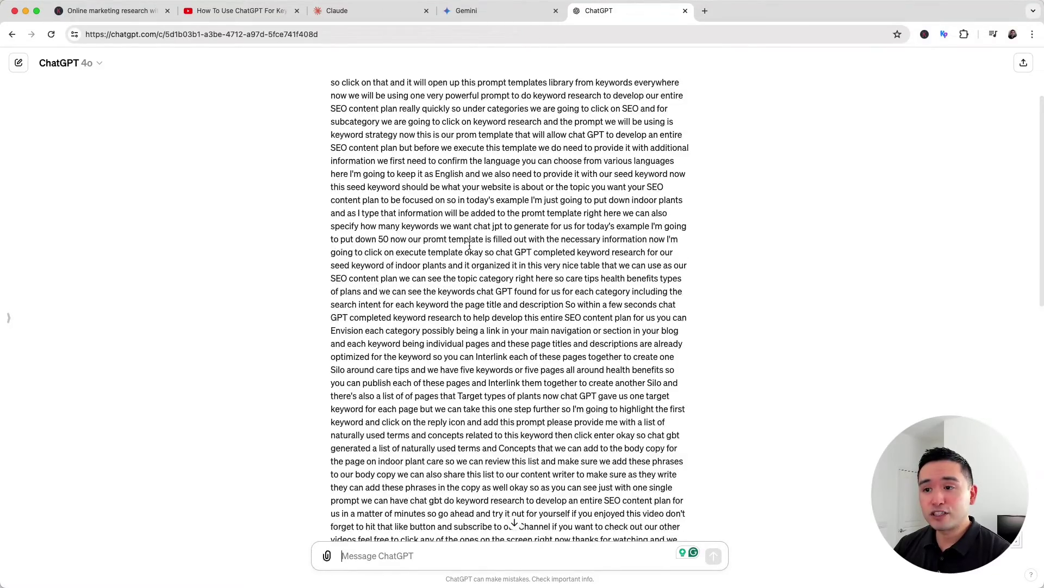
{"action": "scroll", "coordinate": [467, 245], "scroll_direction": "down", "scroll_amount": 4}
{"action": "scroll", "coordinate": [470, 242], "scroll_direction": "down", "scroll_amount": 2}
{"action": "scroll", "coordinate": [424, 245], "scroll_direction": "down", "scroll_amount": 3}
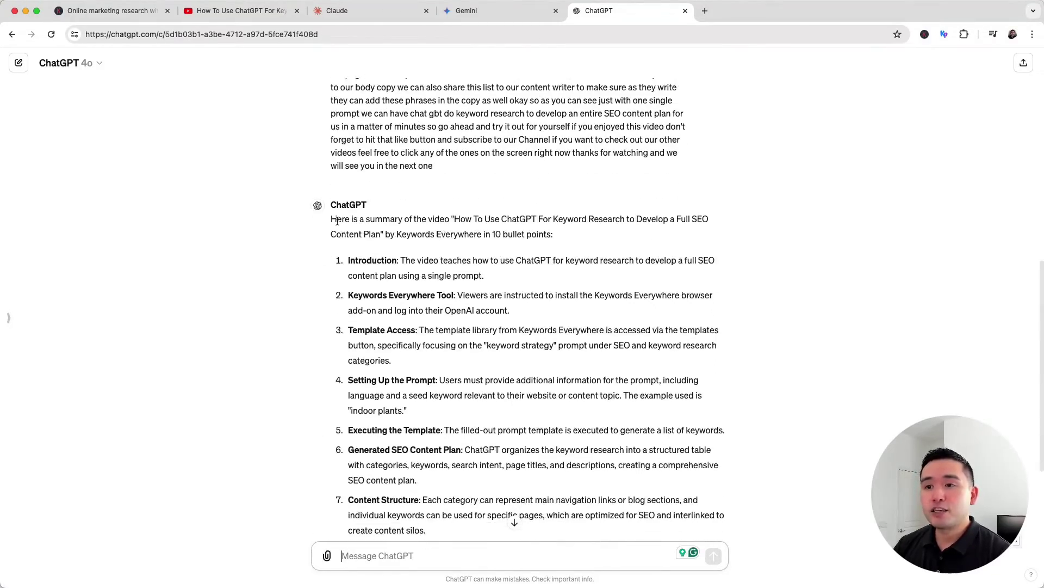
{"action": "left_click_drag", "start_coordinate": [332, 217], "coordinate": [540, 431]}
{"action": "scroll", "coordinate": [543, 442], "scroll_direction": "down", "scroll_amount": 1}
{"action": "scroll", "coordinate": [543, 442], "scroll_direction": "down", "scroll_amount": 2}
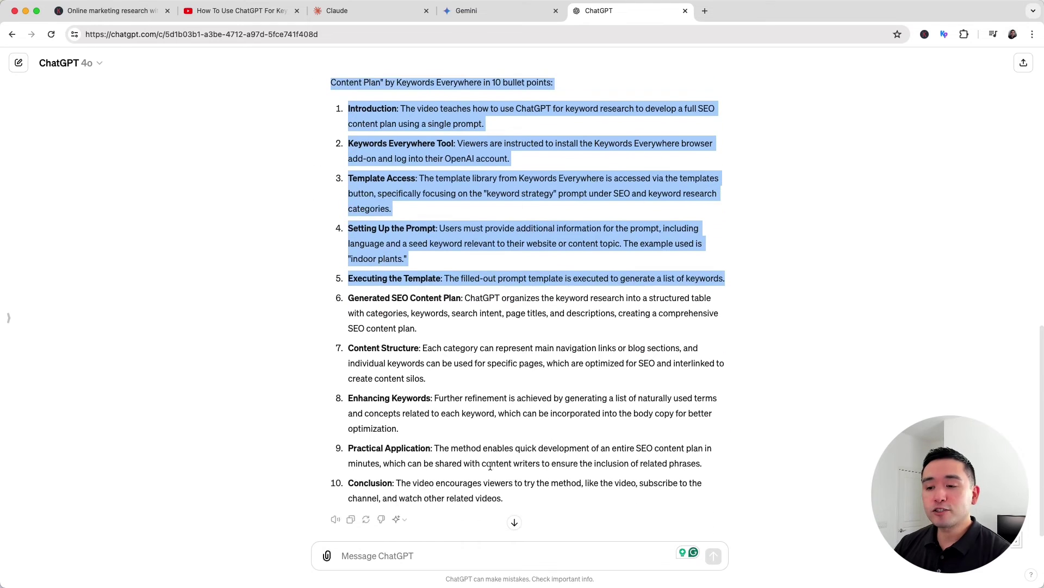
{"action": "left_click", "coordinate": [491, 467]}
{"action": "scroll", "coordinate": [512, 472], "scroll_direction": "up", "scroll_amount": 1}
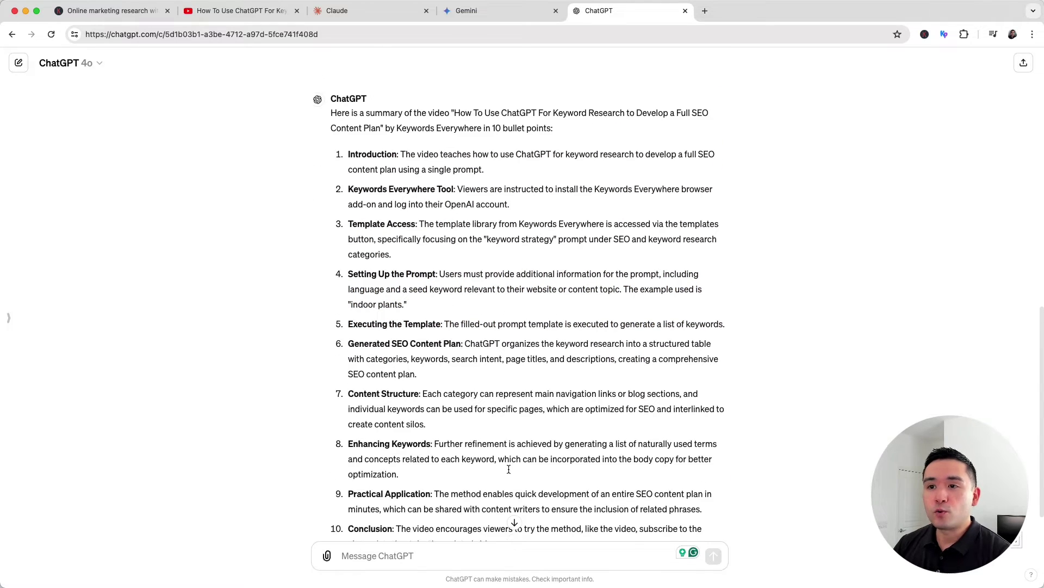
{"action": "scroll", "coordinate": [509, 468], "scroll_direction": "up", "scroll_amount": 1}
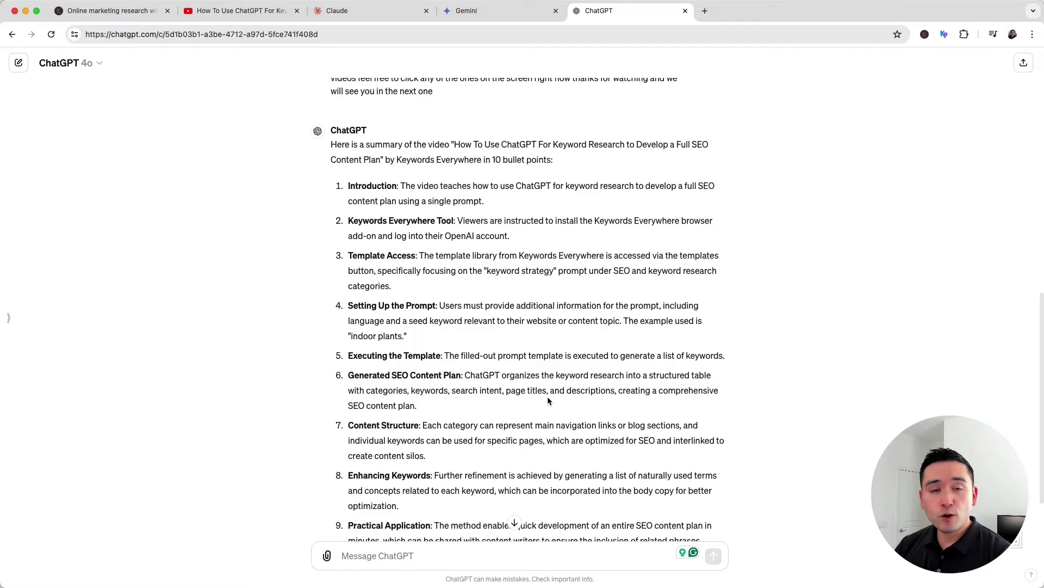
{"action": "scroll", "coordinate": [548, 396], "scroll_direction": "up", "scroll_amount": 2}
{"action": "scroll", "coordinate": [547, 396], "scroll_direction": "up", "scroll_amount": 3}
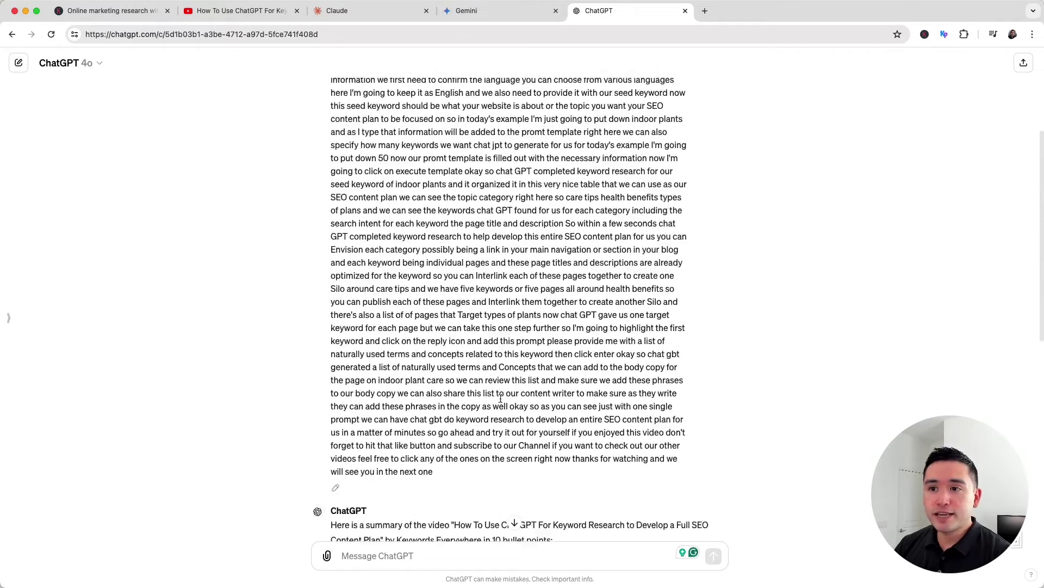
{"action": "scroll", "coordinate": [547, 396], "scroll_direction": "up", "scroll_amount": 3}
{"action": "scroll", "coordinate": [436, 145], "scroll_direction": "up", "scroll_amount": 3}
{"action": "scroll", "coordinate": [441, 152], "scroll_direction": "down", "scroll_amount": 3}
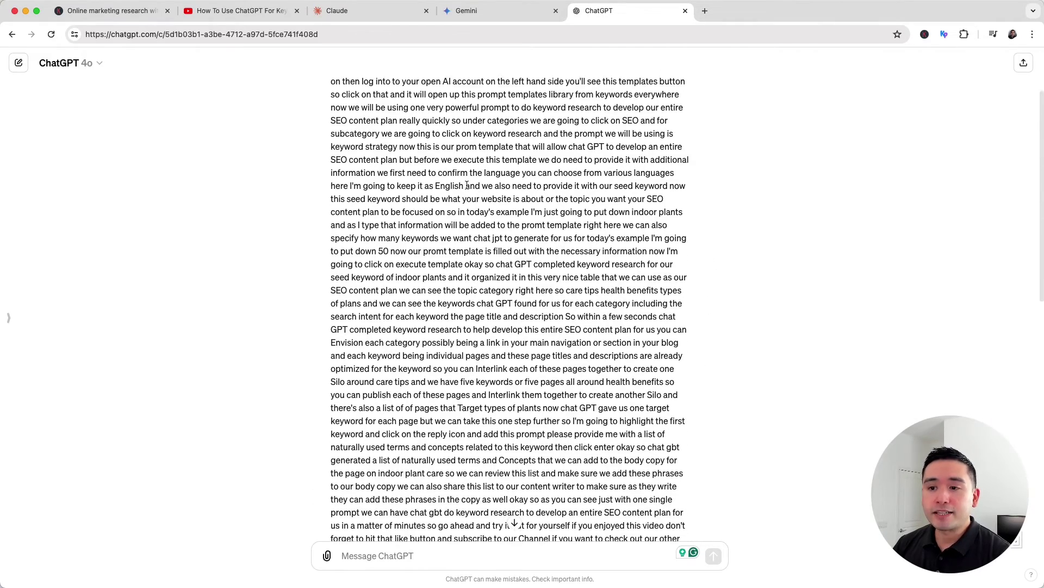
{"action": "scroll", "coordinate": [467, 184], "scroll_direction": "down", "scroll_amount": 2}
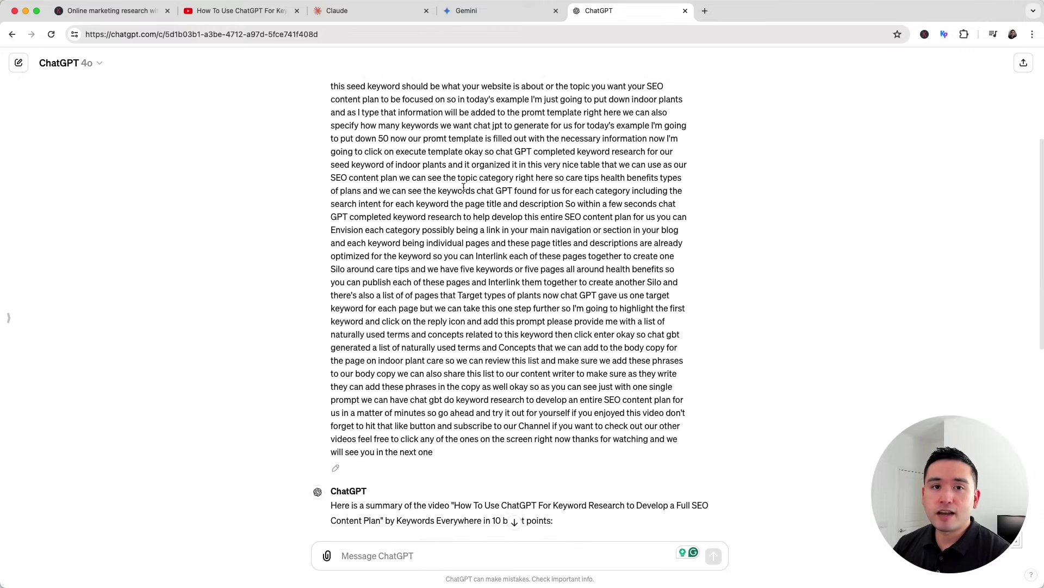
{"action": "scroll", "coordinate": [468, 187], "scroll_direction": "down", "scroll_amount": 5}
{"action": "scroll", "coordinate": [384, 213], "scroll_direction": "down", "scroll_amount": 1}
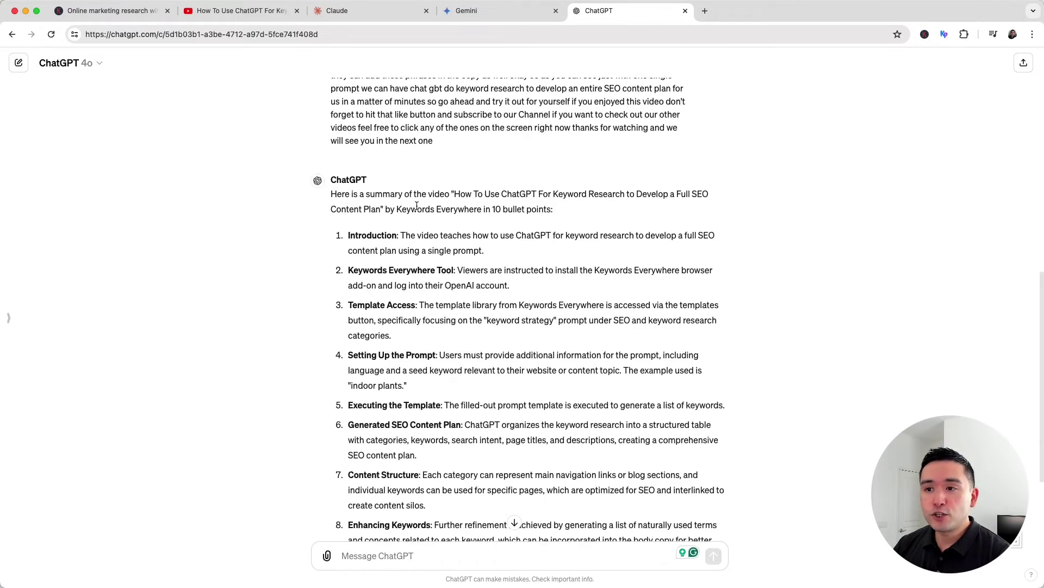
{"action": "scroll", "coordinate": [420, 219], "scroll_direction": "down", "scroll_amount": 1}
{"action": "scroll", "coordinate": [421, 208], "scroll_direction": "down", "scroll_amount": 1}
{"action": "scroll", "coordinate": [423, 201], "scroll_direction": "down", "scroll_amount": 1}
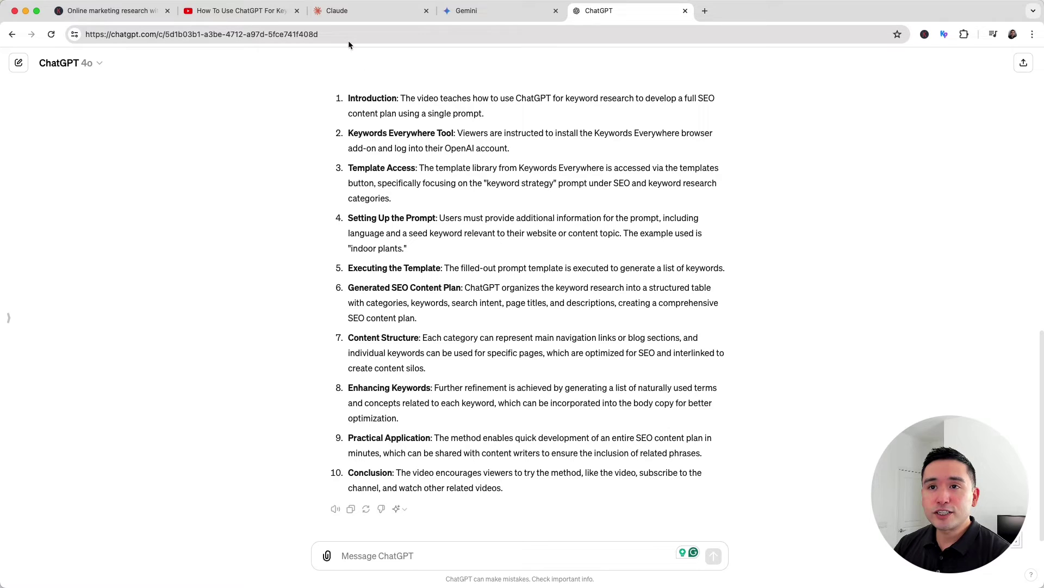
{"action": "left_click", "coordinate": [257, 11]}
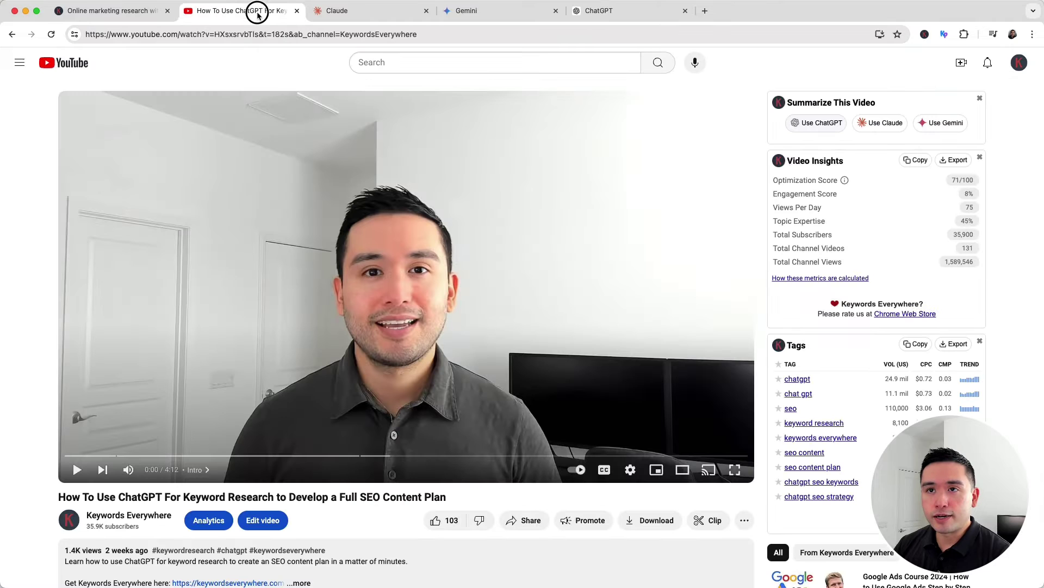
Send the video to Claude and highlight its ten summary bullets for review.
{"action": "left_click", "coordinate": [876, 123]}
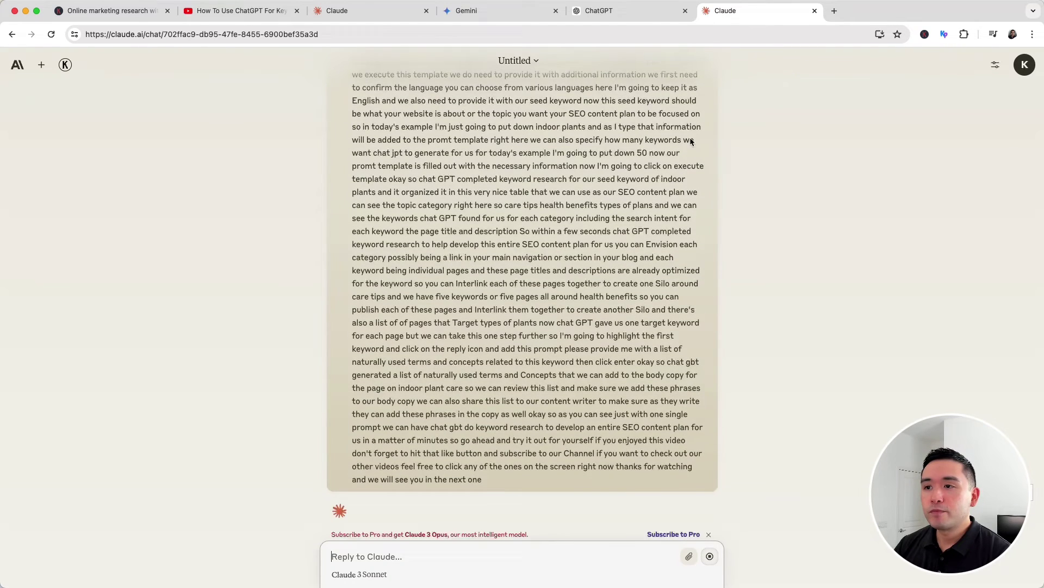
{"action": "scroll", "coordinate": [561, 222], "scroll_direction": "up", "scroll_amount": 2}
{"action": "scroll", "coordinate": [530, 213], "scroll_direction": "up", "scroll_amount": 2}
{"action": "scroll", "coordinate": [490, 200], "scroll_direction": "up", "scroll_amount": 2}
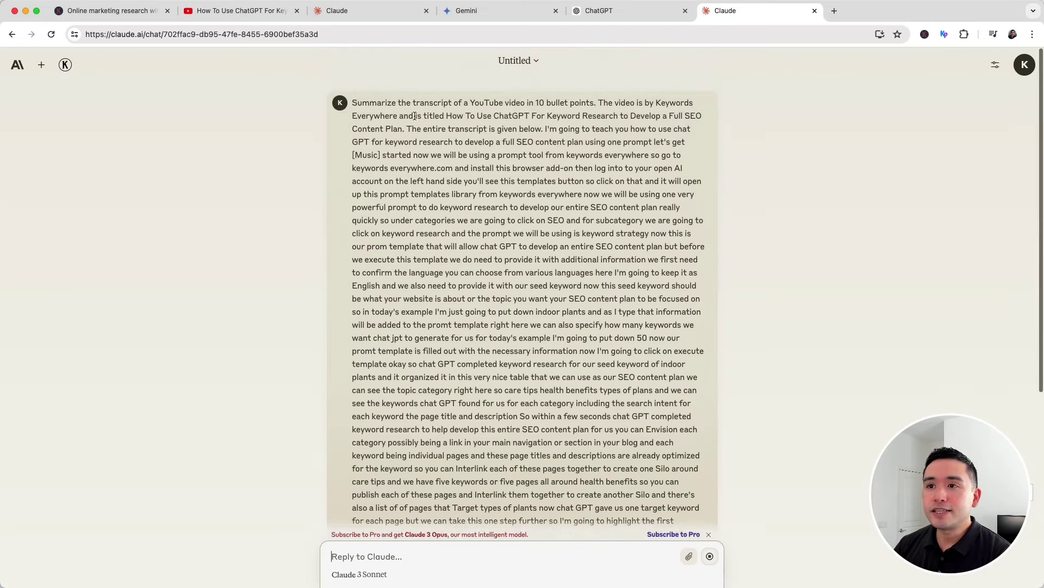
{"action": "scroll", "coordinate": [490, 197], "scroll_direction": "down", "scroll_amount": 2}
{"action": "scroll", "coordinate": [506, 197], "scroll_direction": "down", "scroll_amount": 3}
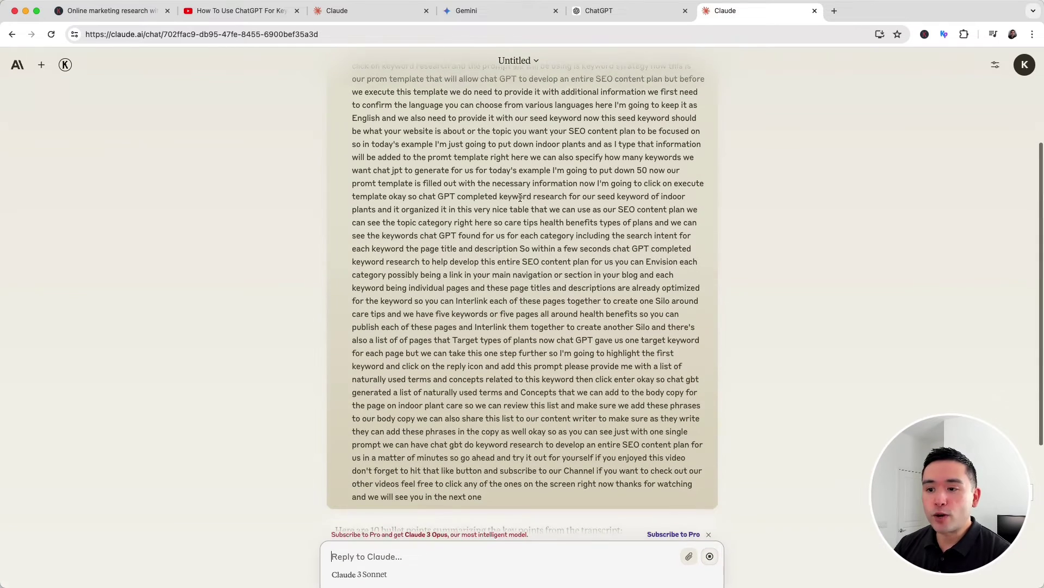
{"action": "scroll", "coordinate": [519, 198], "scroll_direction": "down", "scroll_amount": 5}
{"action": "scroll", "coordinate": [506, 204], "scroll_direction": "down", "scroll_amount": 1}
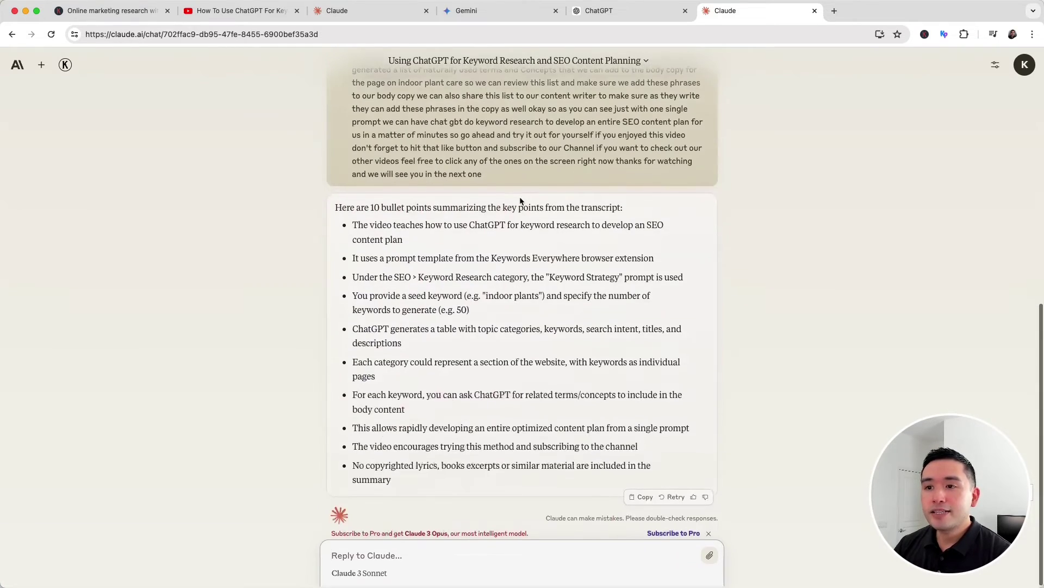
{"action": "mouse_move", "coordinate": [336, 209]}
{"action": "left_mouse_down"}
{"action": "mouse_move", "coordinate": [459, 254]}
{"action": "mouse_move", "coordinate": [583, 473]}
{"action": "left_mouse_up"}
{"action": "left_click", "coordinate": [573, 473]}
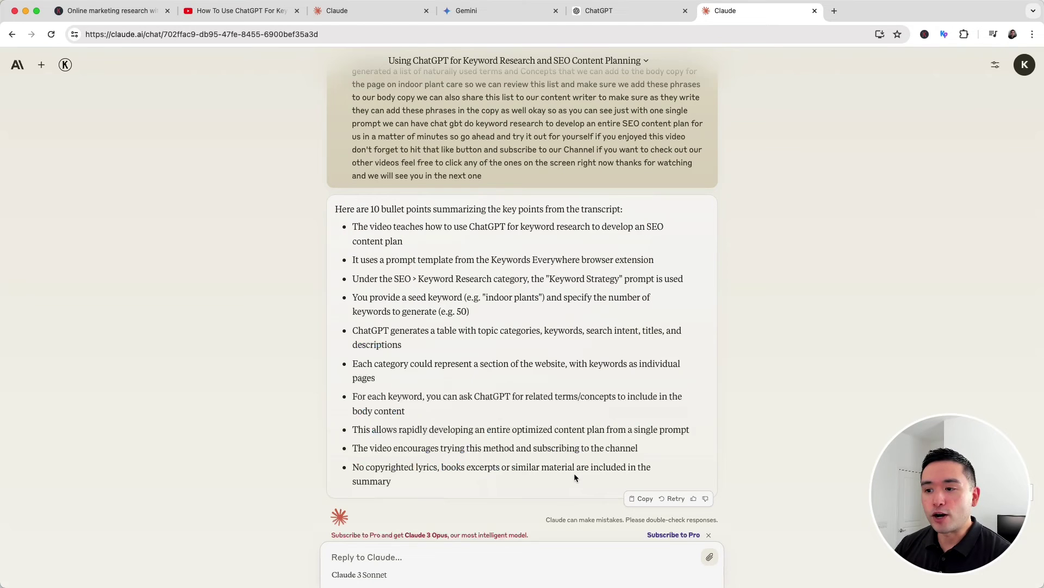
{"action": "left_click_drag", "start_coordinate": [400, 481], "coordinate": [331, 208]}
{"action": "left_click", "coordinate": [435, 213]}
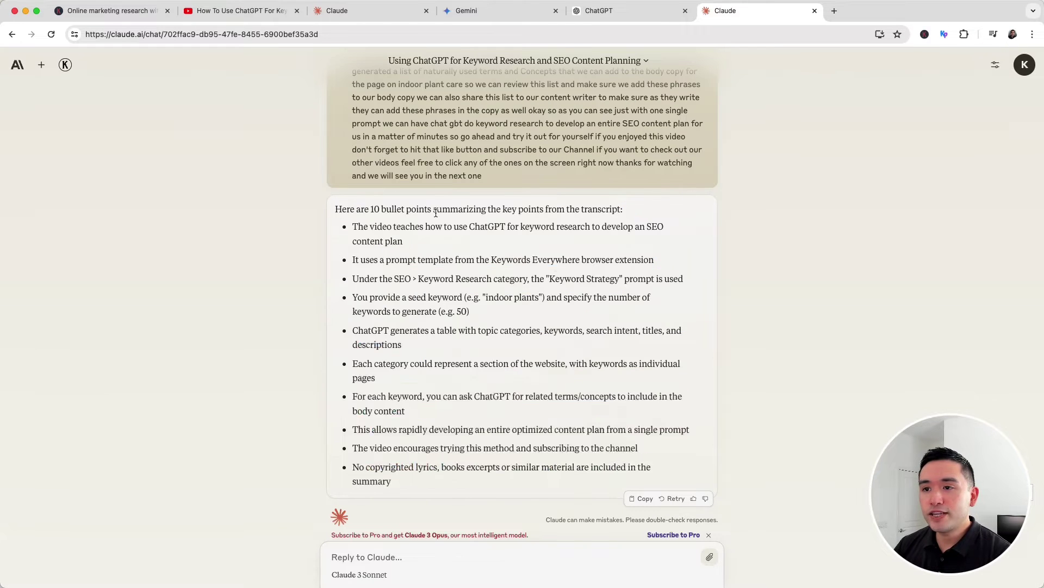
Back on YouTube, have Gemini produce its ten-point numbered summary of the video.
{"action": "left_click", "coordinate": [264, 12]}
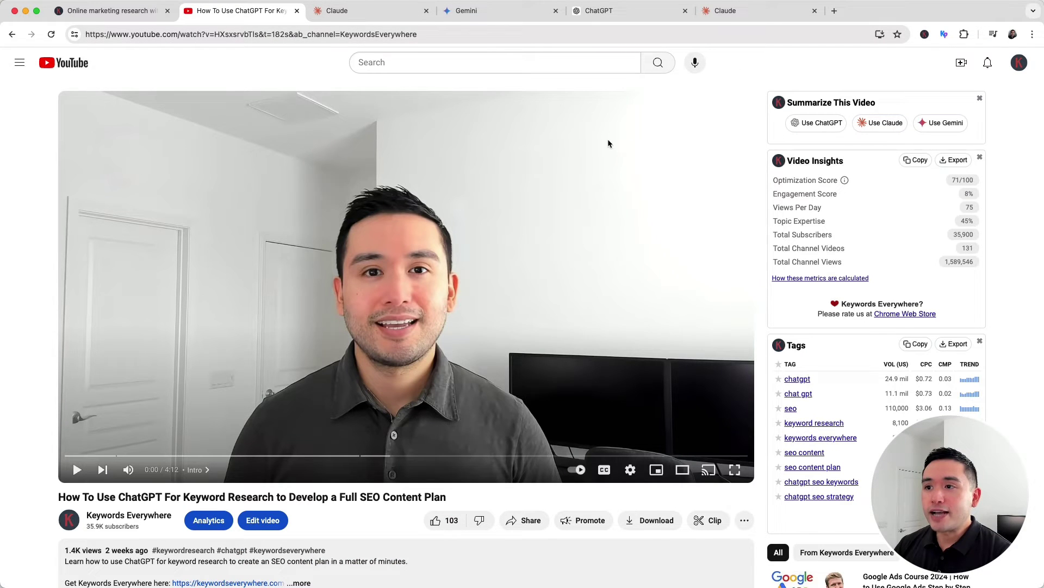
{"action": "left_click", "coordinate": [940, 123]}
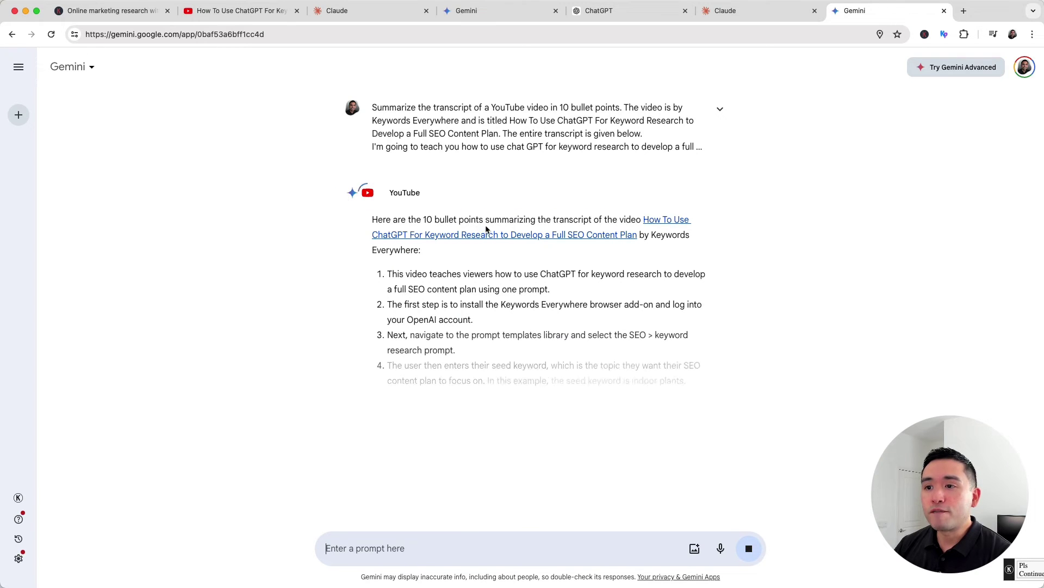
{"action": "scroll", "coordinate": [416, 237], "scroll_direction": "down", "scroll_amount": 2}
{"action": "scroll", "coordinate": [416, 239], "scroll_direction": "down", "scroll_amount": 2}
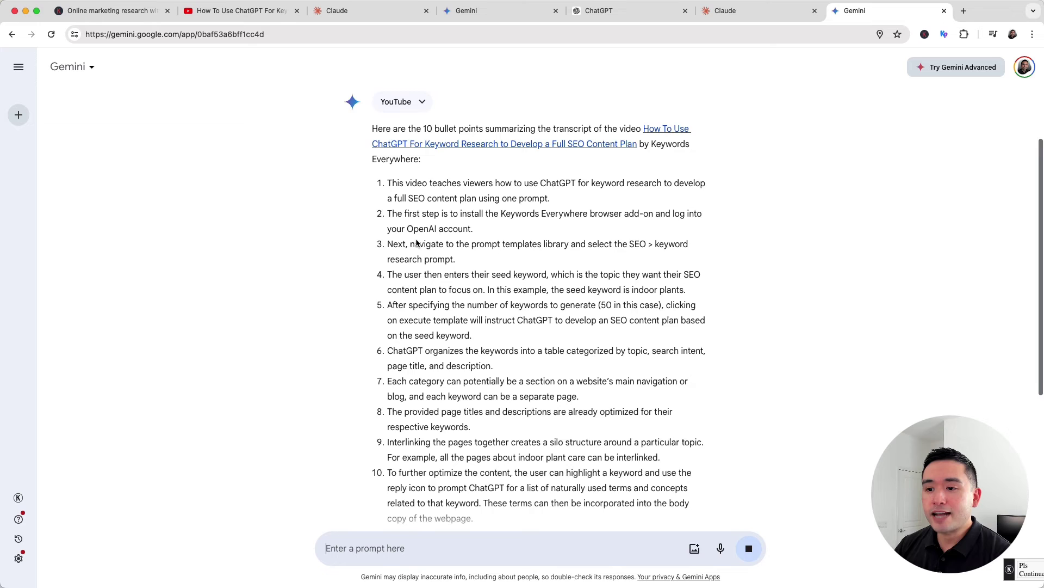
{"action": "scroll", "coordinate": [416, 239], "scroll_direction": "down", "scroll_amount": 2}
{"action": "scroll", "coordinate": [416, 238], "scroll_direction": "down", "scroll_amount": 2}
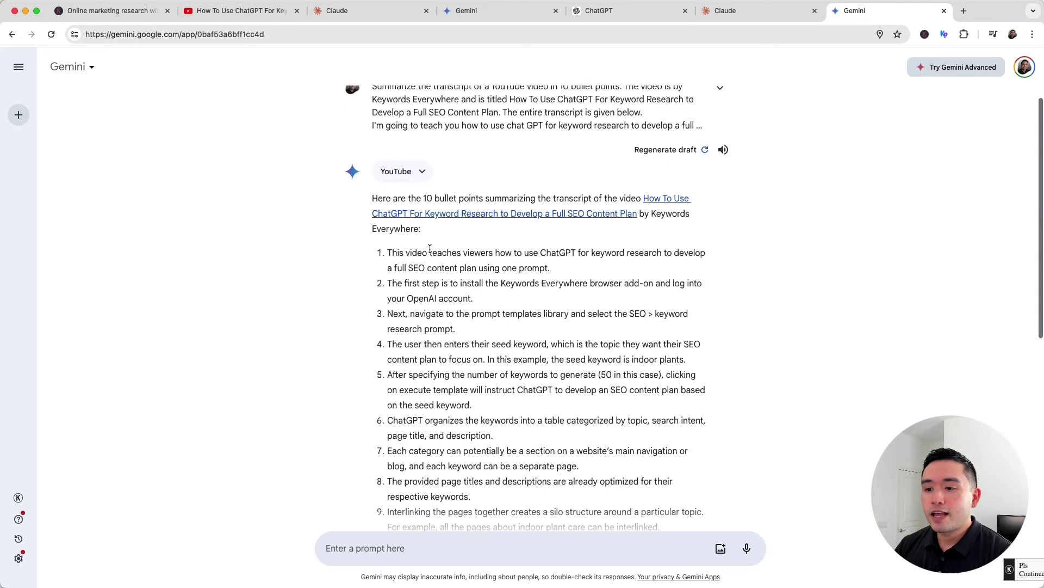
{"action": "scroll", "coordinate": [430, 248], "scroll_direction": "down", "scroll_amount": 2}
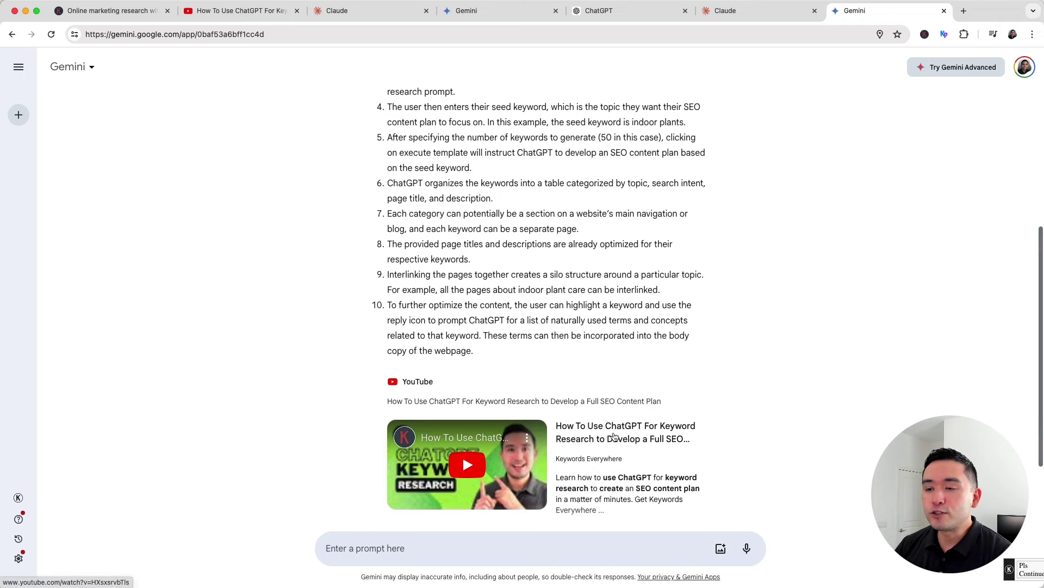
{"action": "scroll", "coordinate": [490, 447], "scroll_direction": "up", "scroll_amount": 1}
{"action": "scroll", "coordinate": [578, 437], "scroll_direction": "up", "scroll_amount": 5}
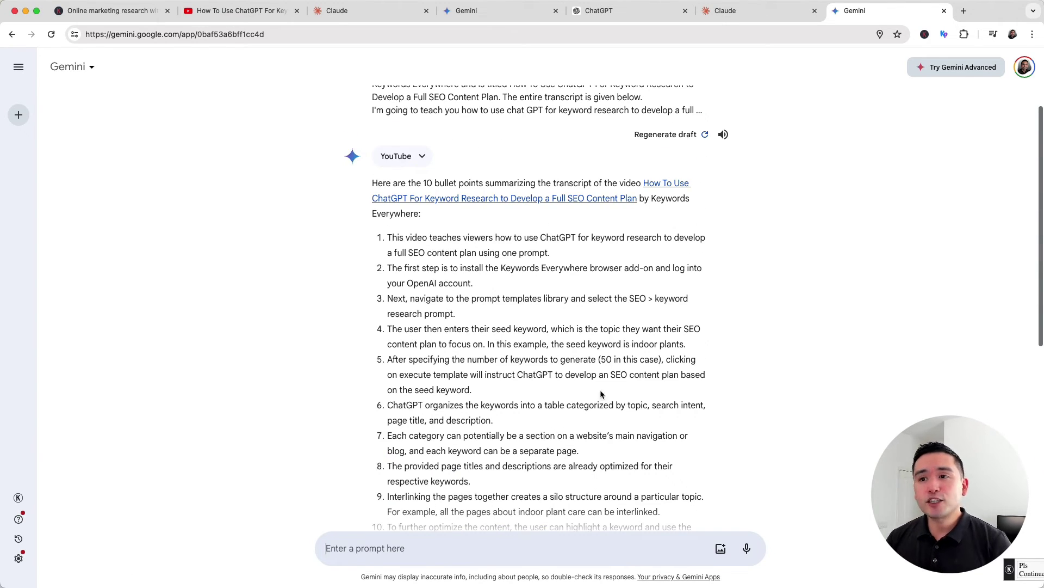
{"action": "left_click", "coordinate": [787, 11]}
{"action": "left_click", "coordinate": [630, 9]}
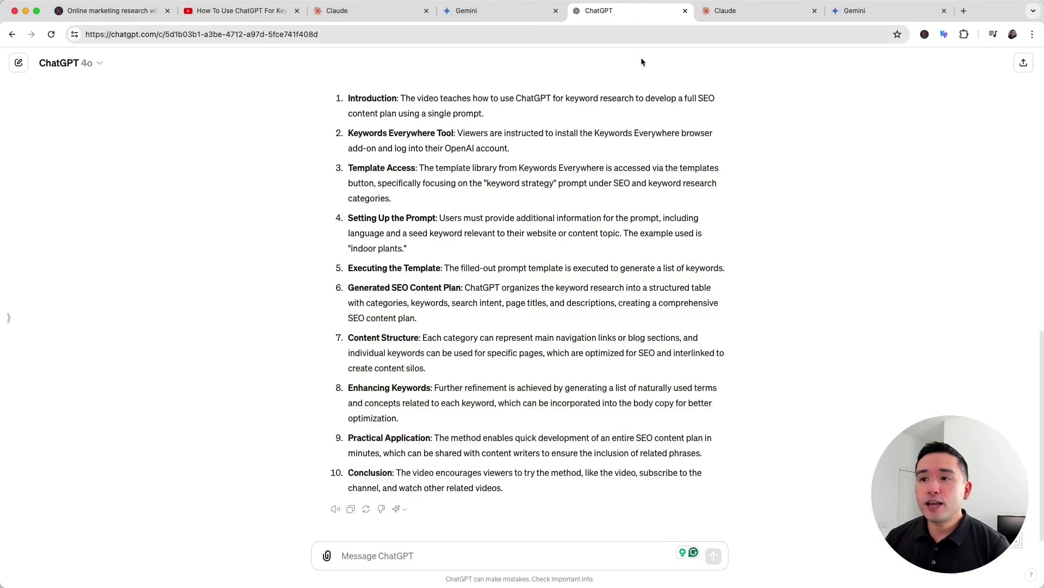
{"action": "scroll", "coordinate": [577, 122], "scroll_direction": "up", "scroll_amount": 2}
{"action": "scroll", "coordinate": [571, 139], "scroll_direction": "up", "scroll_amount": 5}
{"action": "scroll", "coordinate": [572, 143], "scroll_direction": "up", "scroll_amount": 3}
{"action": "scroll", "coordinate": [571, 141], "scroll_direction": "up", "scroll_amount": 1}
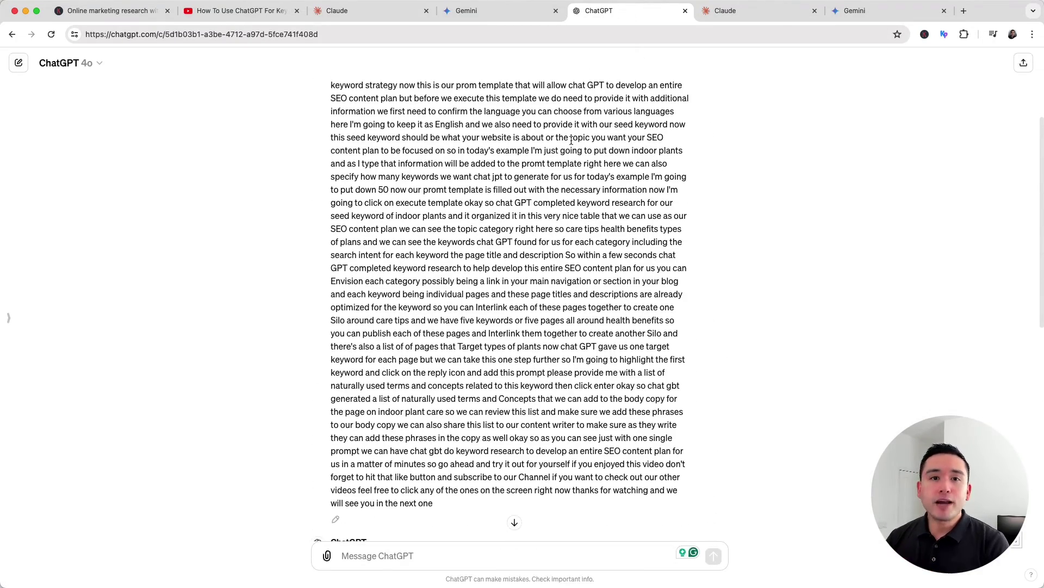
{"action": "scroll", "coordinate": [572, 141], "scroll_direction": "up", "scroll_amount": 1}
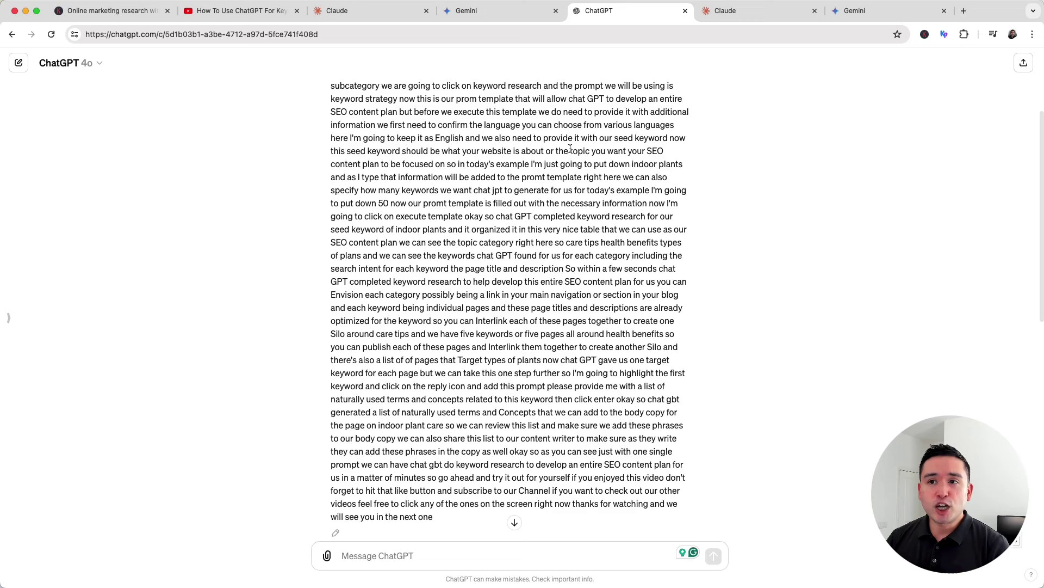
{"action": "scroll", "coordinate": [571, 141], "scroll_direction": "up", "scroll_amount": 3}
{"action": "scroll", "coordinate": [490, 140], "scroll_direction": "up", "scroll_amount": 3}
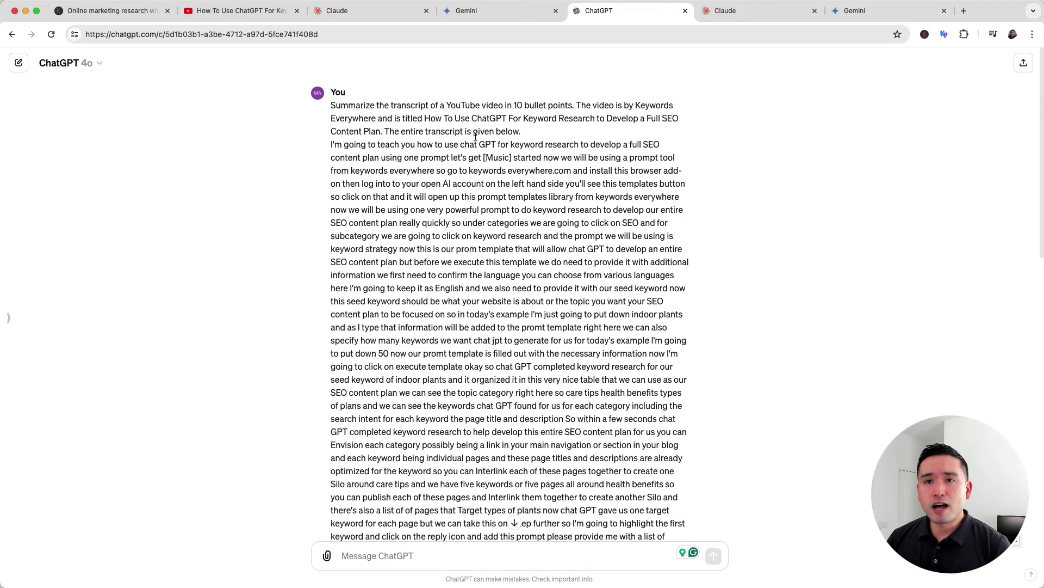
{"action": "left_click", "coordinate": [235, 11]}
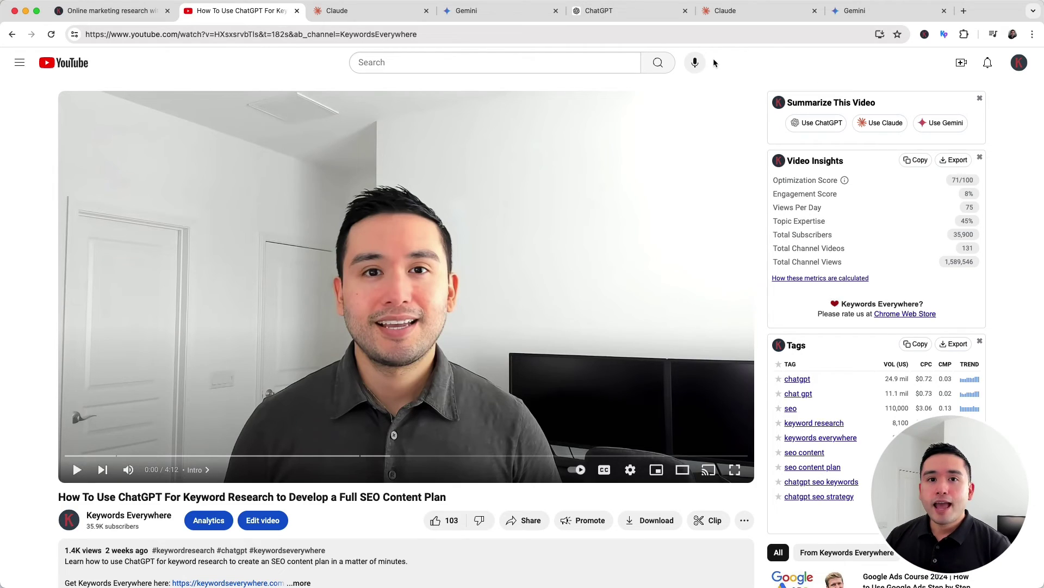
{"action": "left_click", "coordinate": [614, 14]}
{"action": "scroll", "coordinate": [473, 259], "scroll_direction": "down", "scroll_amount": 5}
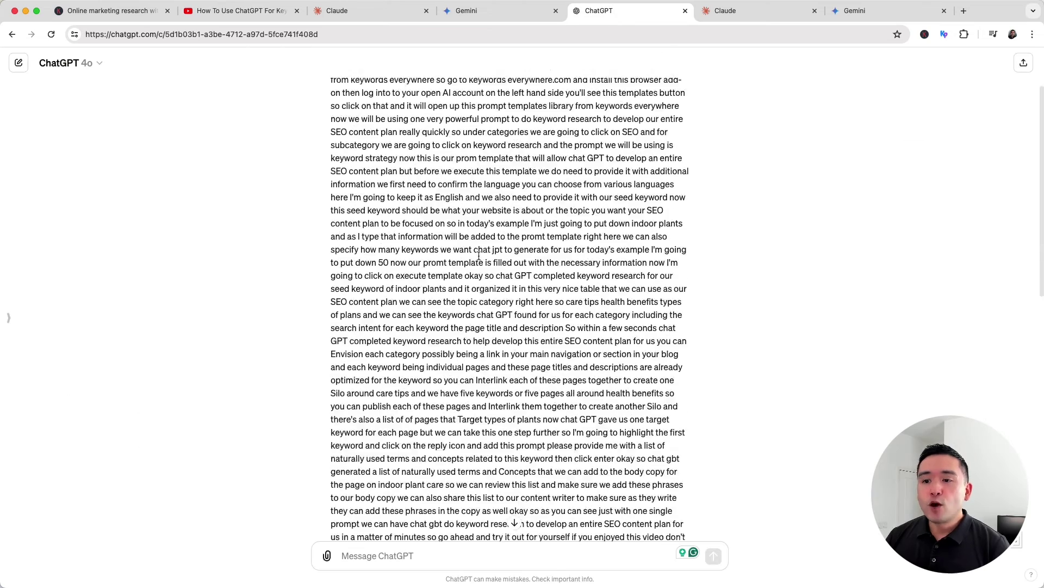
{"action": "scroll", "coordinate": [478, 262], "scroll_direction": "down", "scroll_amount": 5}
{"action": "left_click_drag", "start_coordinate": [392, 163], "coordinate": [510, 438]}
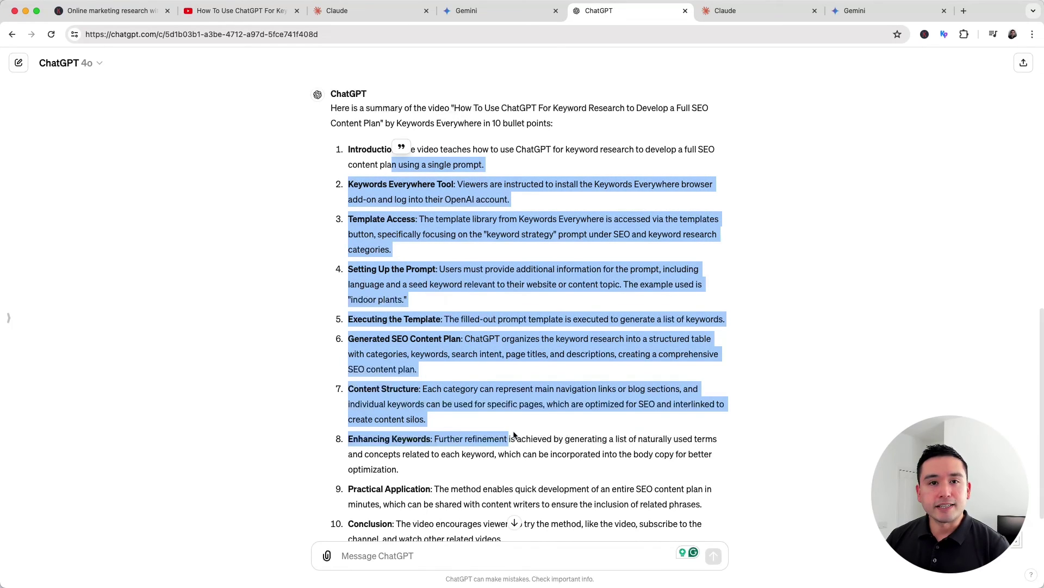